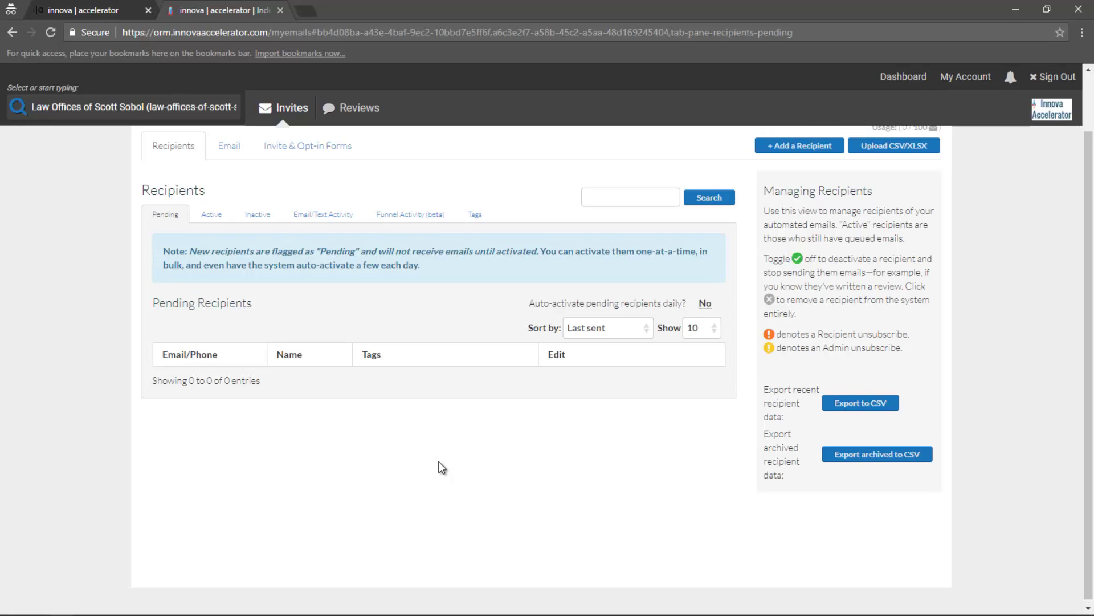
Step: Review the single-recipient entry form and its opt-in certification option, and close it without adding anyone
scroll(441, 467, "up", 2)
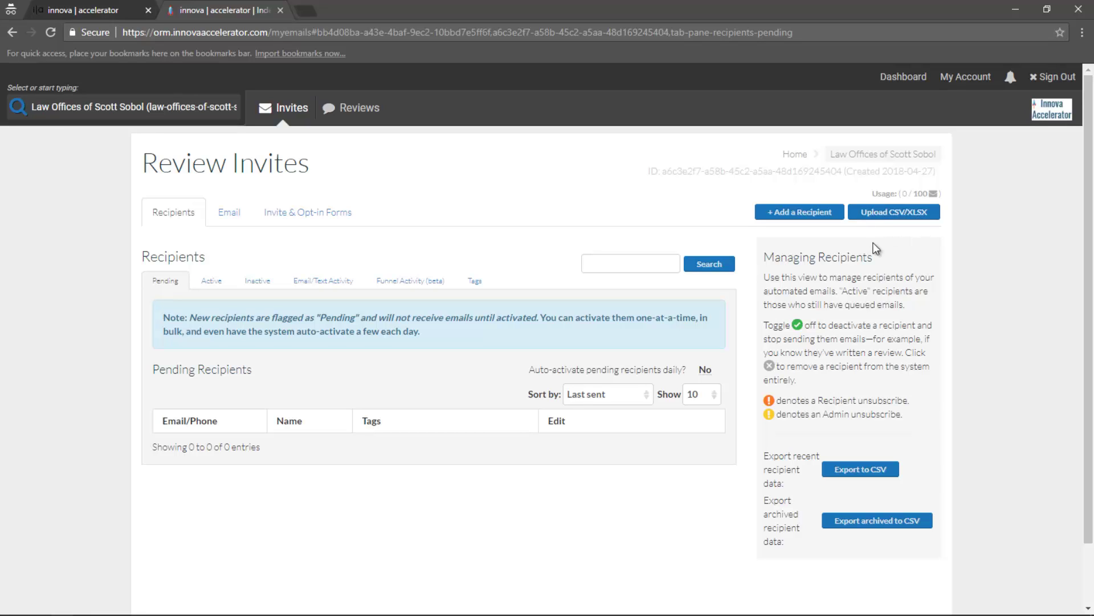
left_click(792, 214)
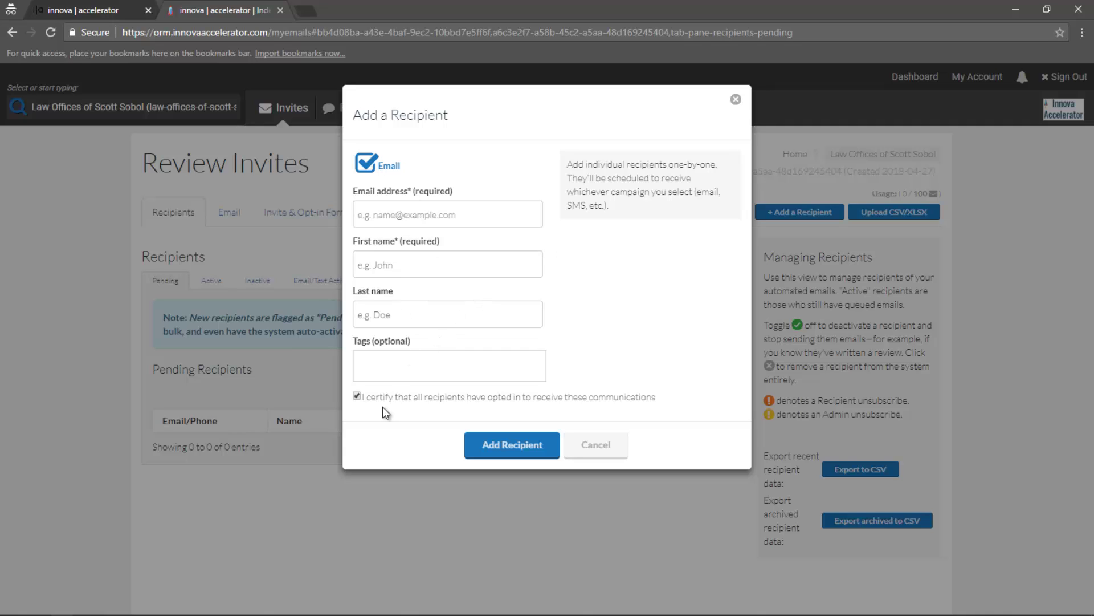
left_click(358, 396)
left_click(596, 447)
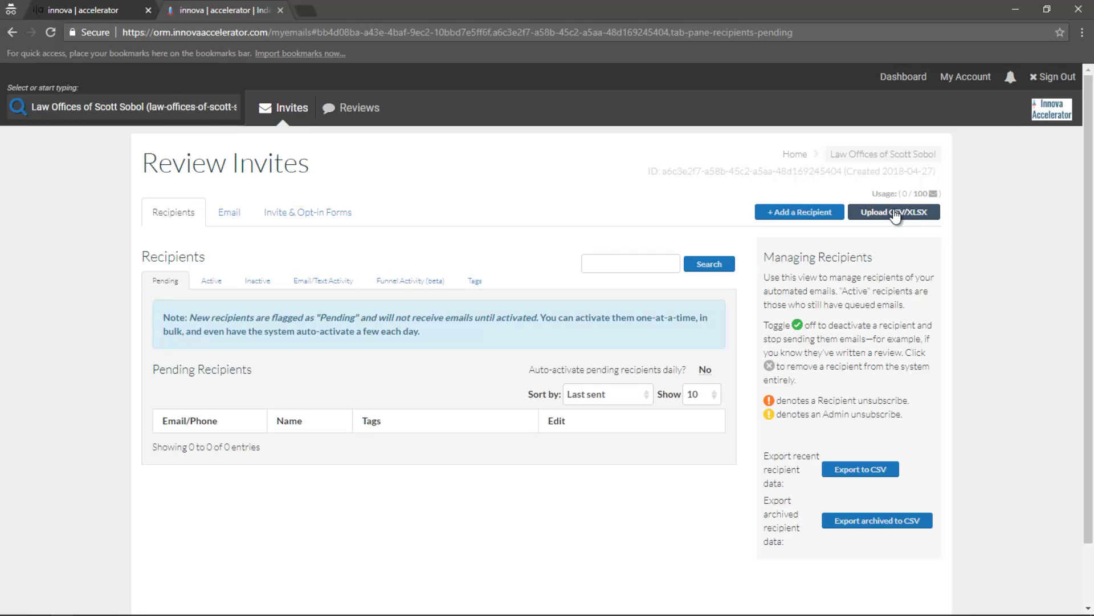
Step: Open the bulk recipient upload form and switch to the invite_list_sample.csv spreadsheet in Google Sheets
left_click(895, 213)
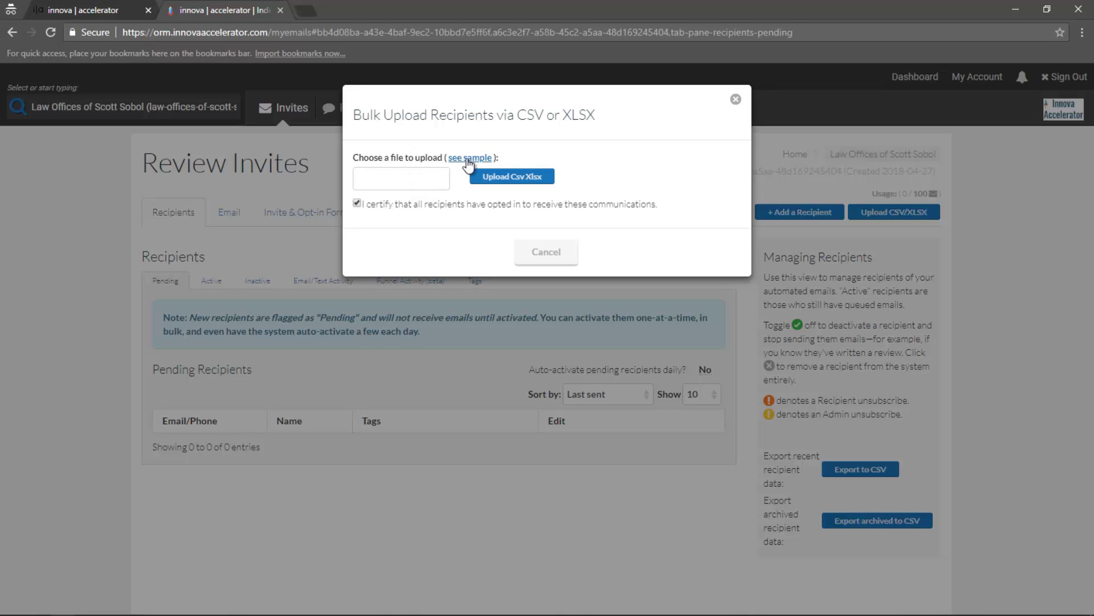
left_click(459, 189)
key("alt+Tab")
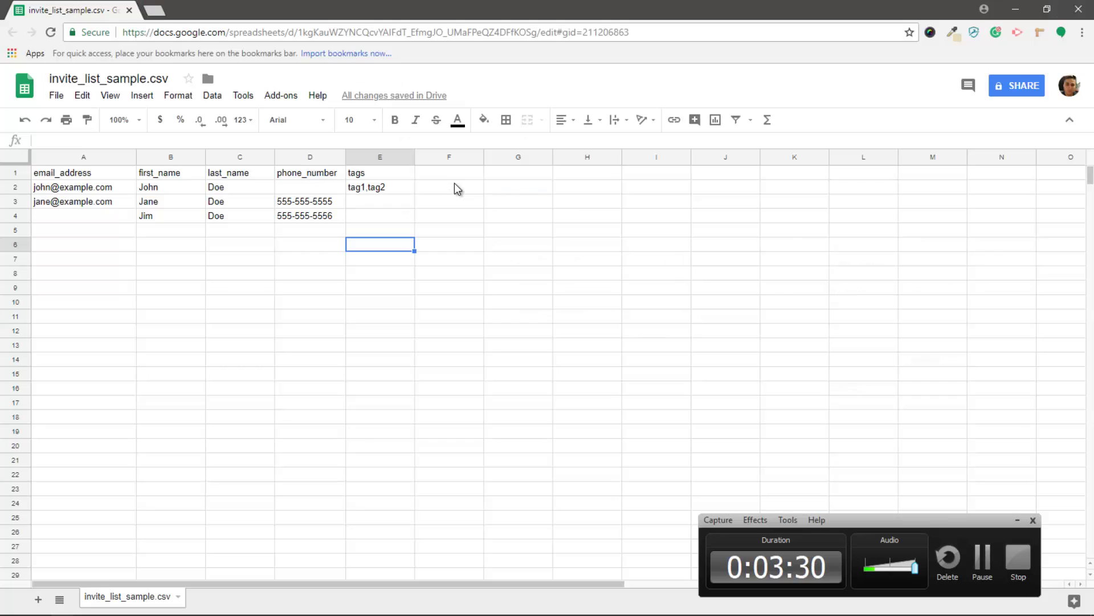
left_click(1017, 520)
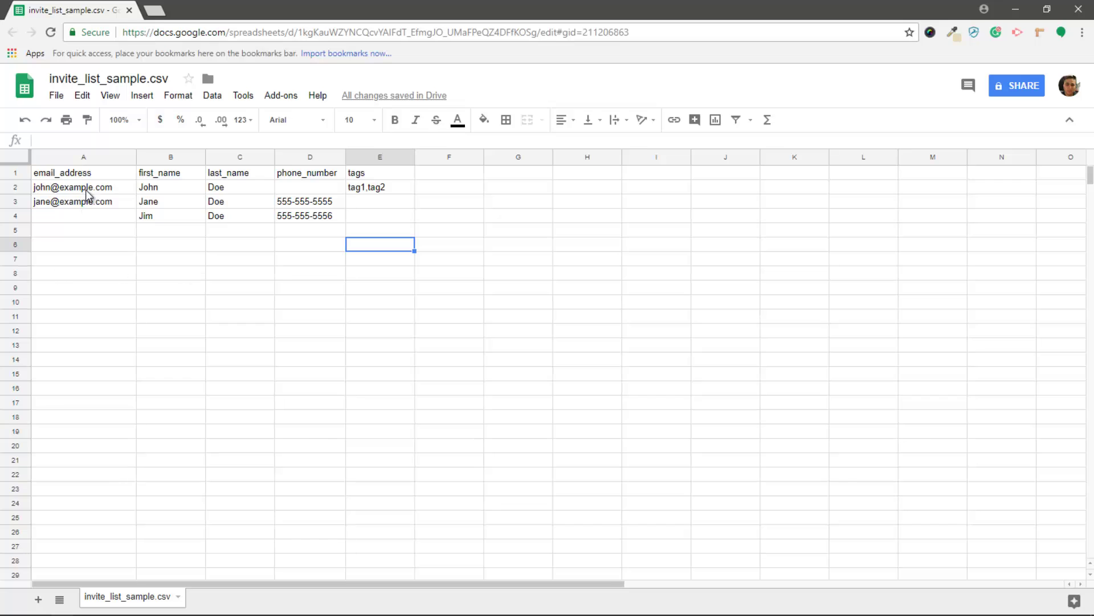
Step: Examine the sample's column headers from email_address to tags and the first recipient's email and name entries
left_click(92, 176)
left_click(166, 174)
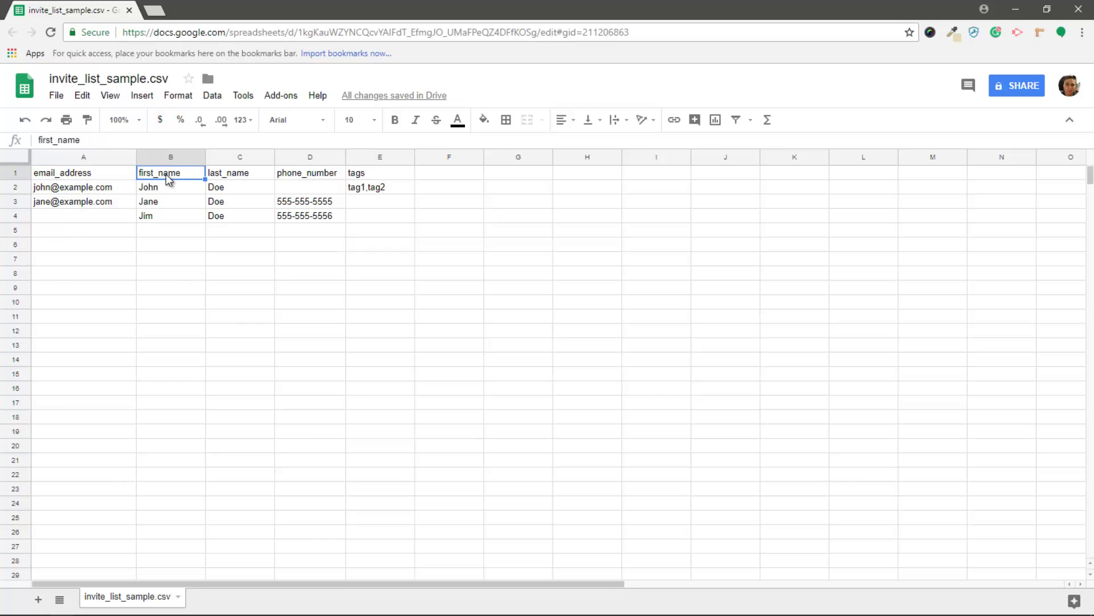
left_click(253, 176)
left_click(300, 173)
left_click(376, 176)
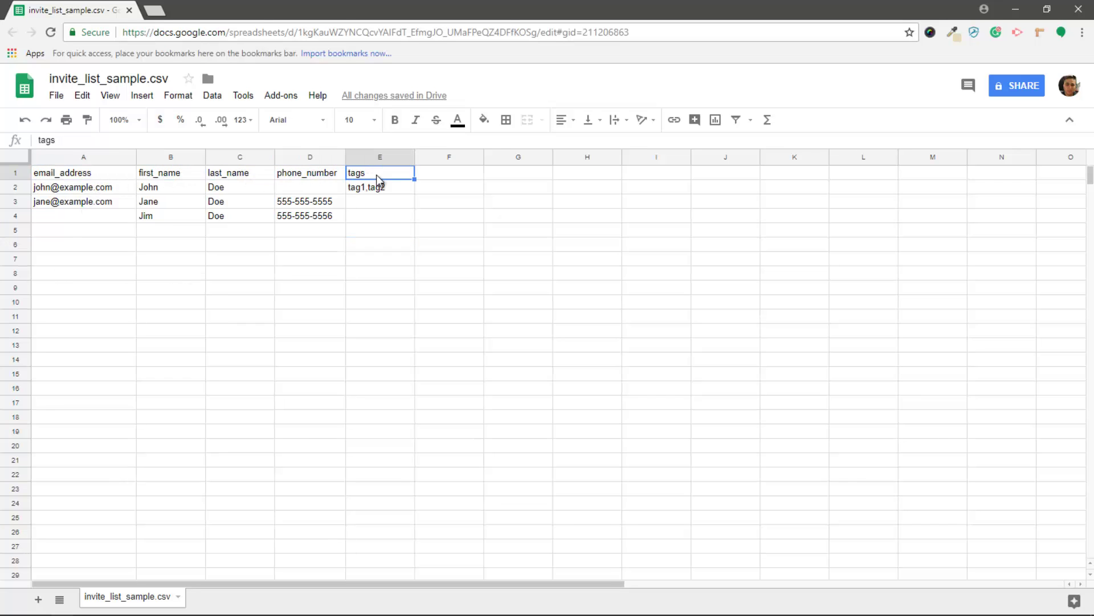
left_click(89, 192)
left_click(167, 192)
left_click(216, 191)
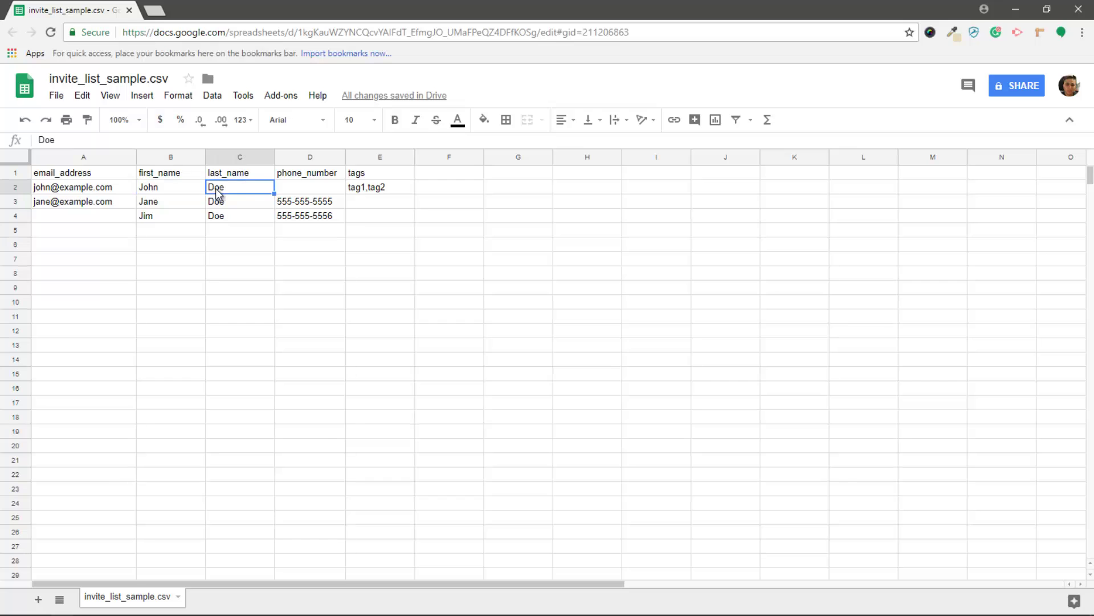
Step: Copy the phone number from cell D3 into the first sample recipient's empty phone_number cell D2
left_click(296, 194)
left_click(298, 201)
key("ctrl+c")
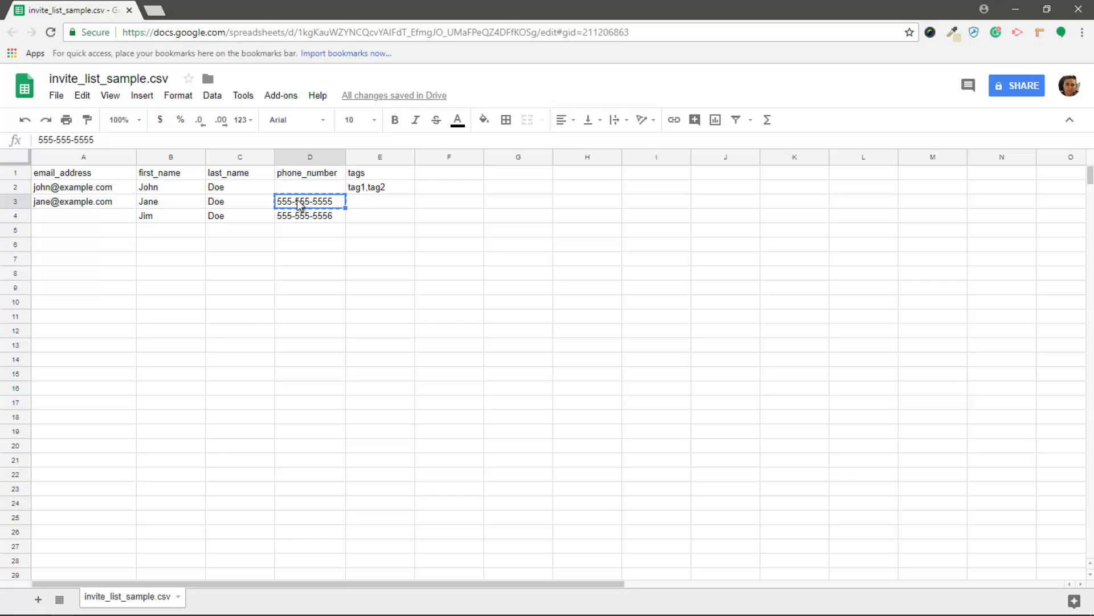
left_click(305, 191)
key("ctrl+v")
Step: Inspect the tags cells E2 and E3, and return to Innova Accelerator to close the bulk upload form without uploading
left_click(396, 192)
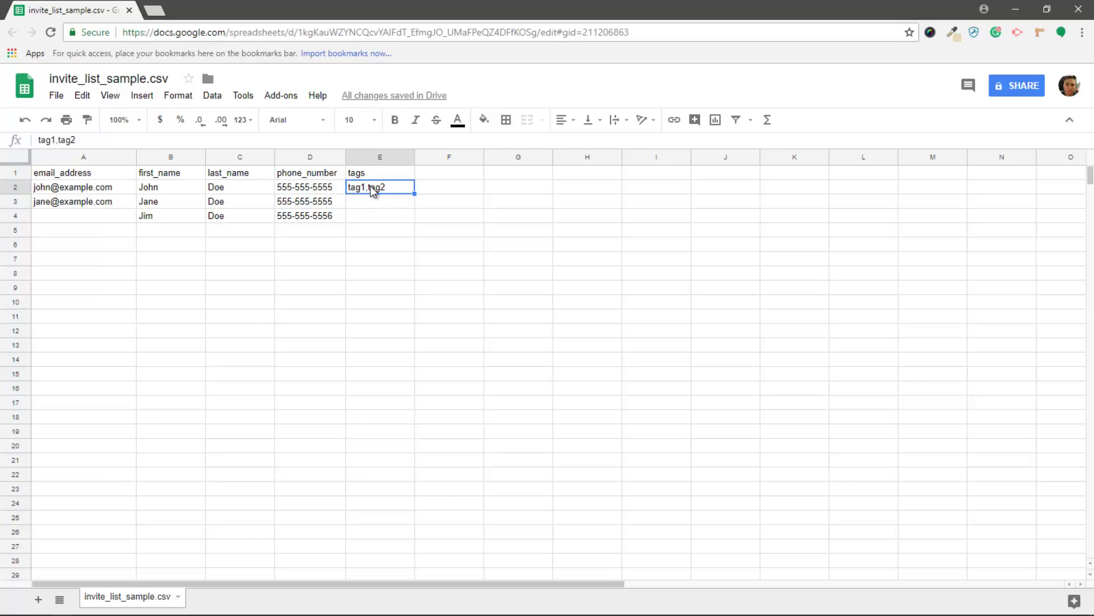
double_click(369, 192)
left_click(371, 207)
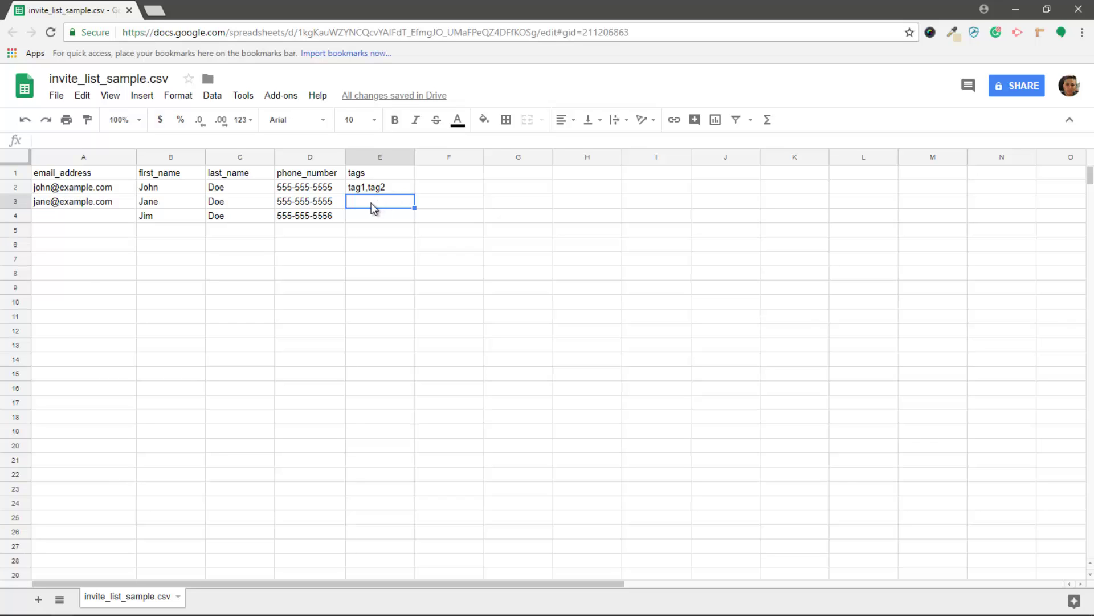
key("alt+Tab")
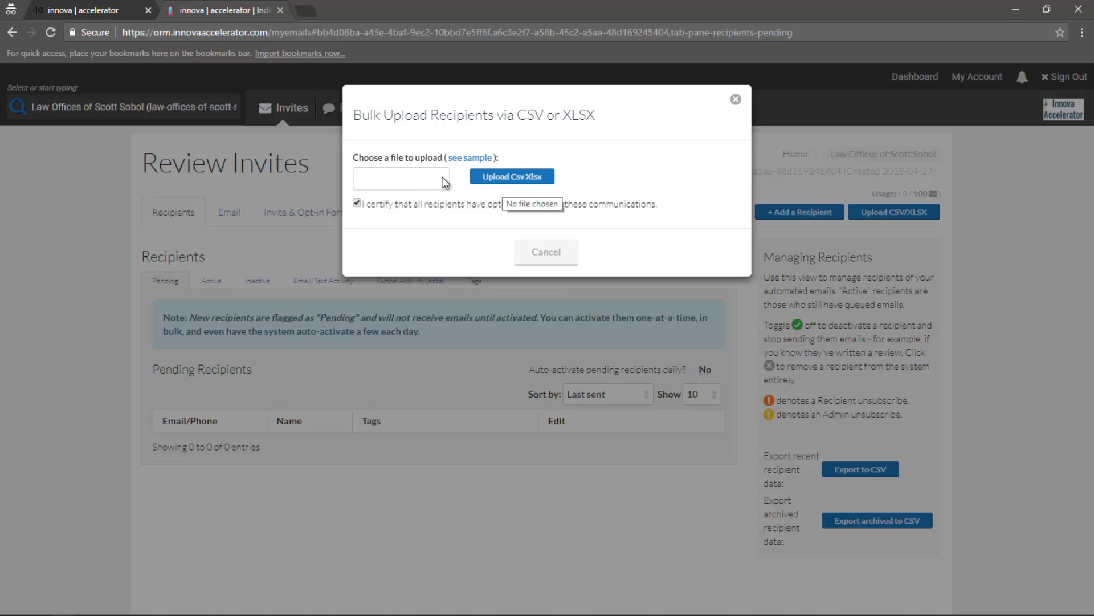
left_click(554, 253)
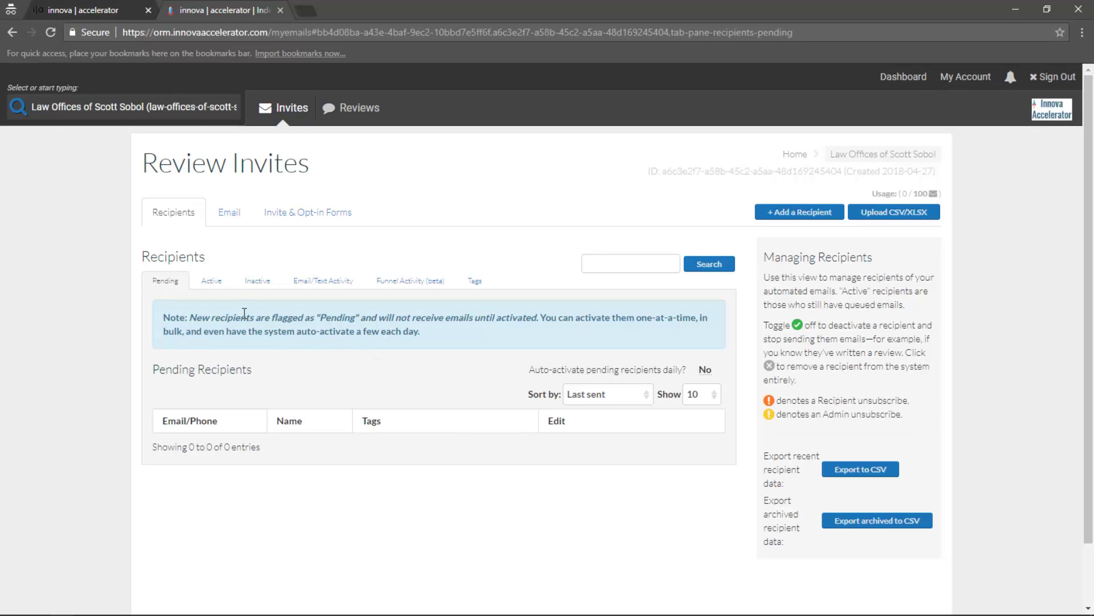
Step: View the Active and Inactive recipient lists, and open the Email/Text Activity view
left_click(214, 282)
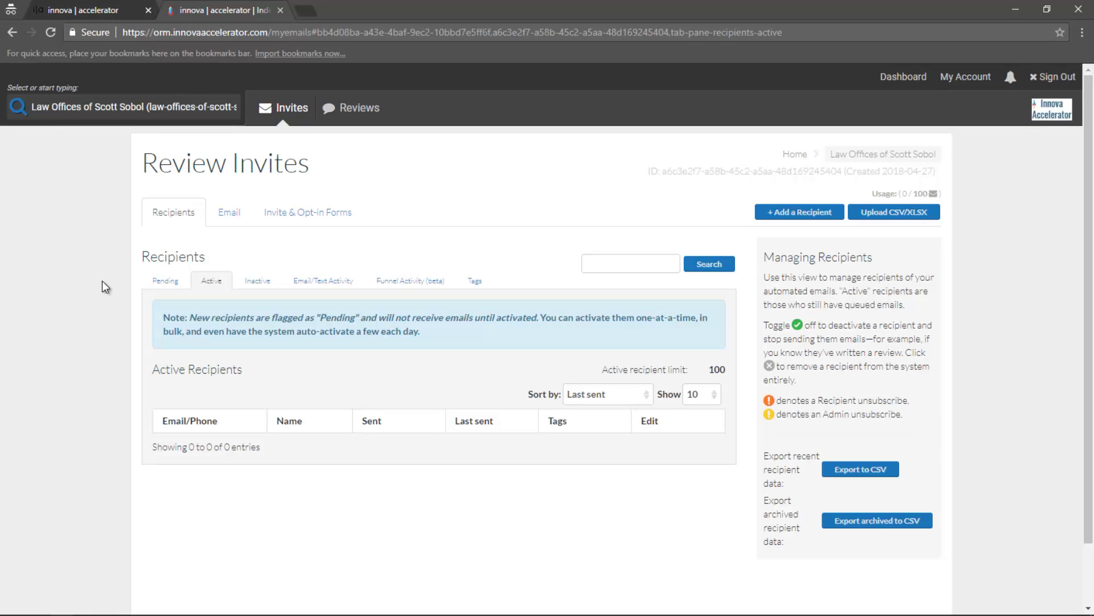
left_click(255, 284)
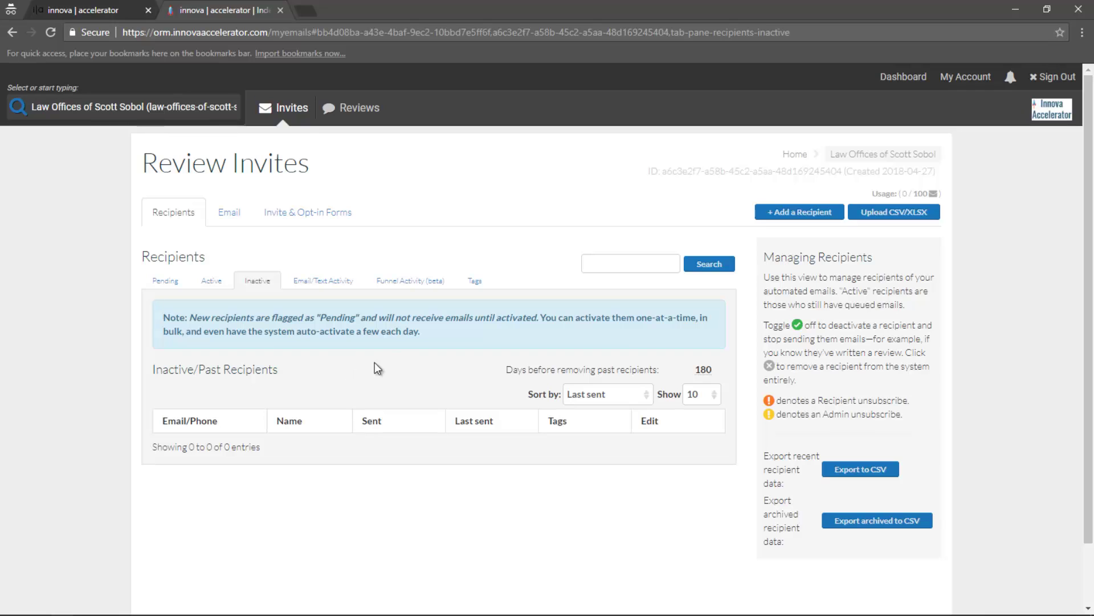
left_click(336, 281)
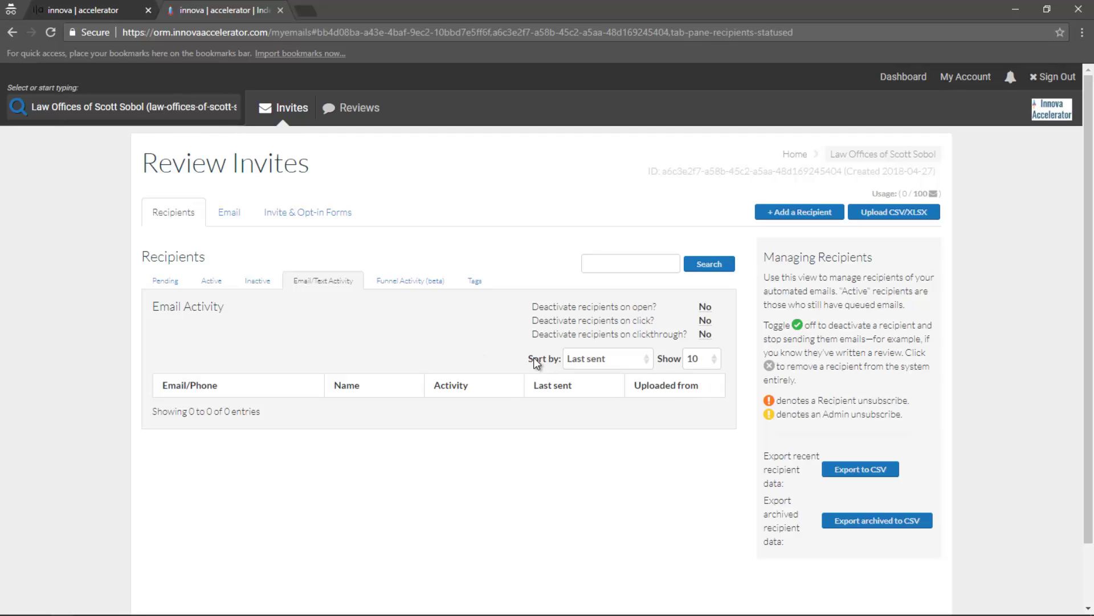
Step: Check the sort order and entries-per-page options for the email activity list, and point out the account's usage allowance
left_click(612, 365)
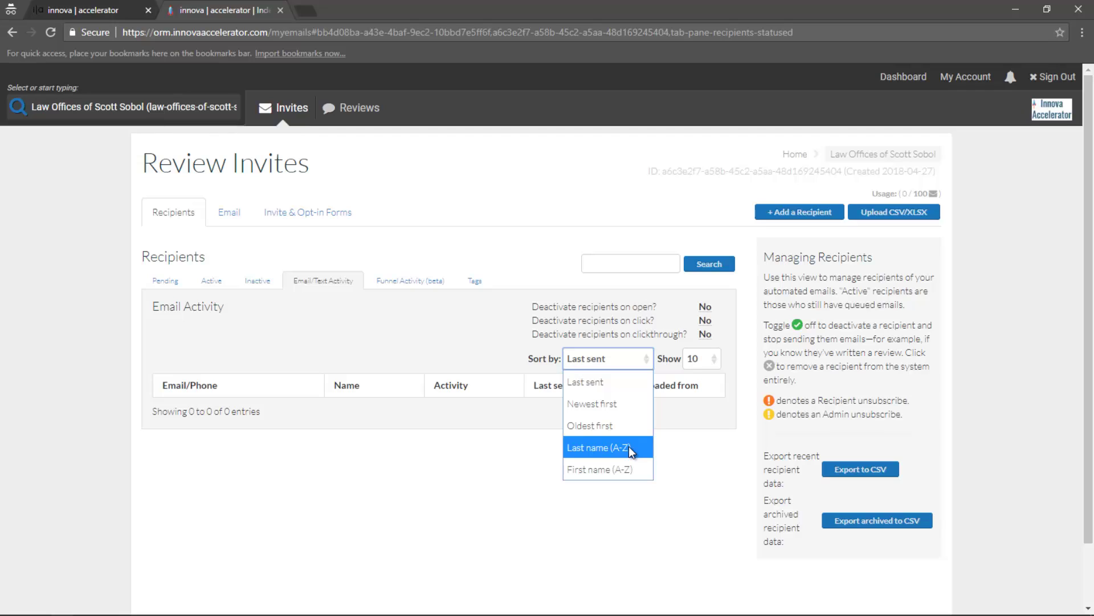
left_click(703, 360)
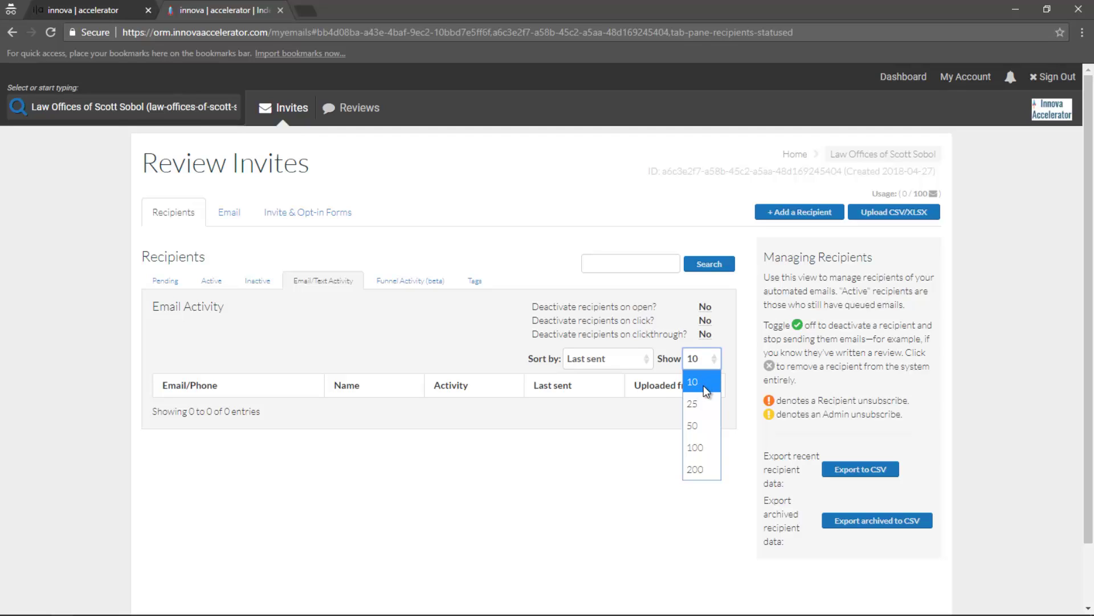
left_click(421, 326)
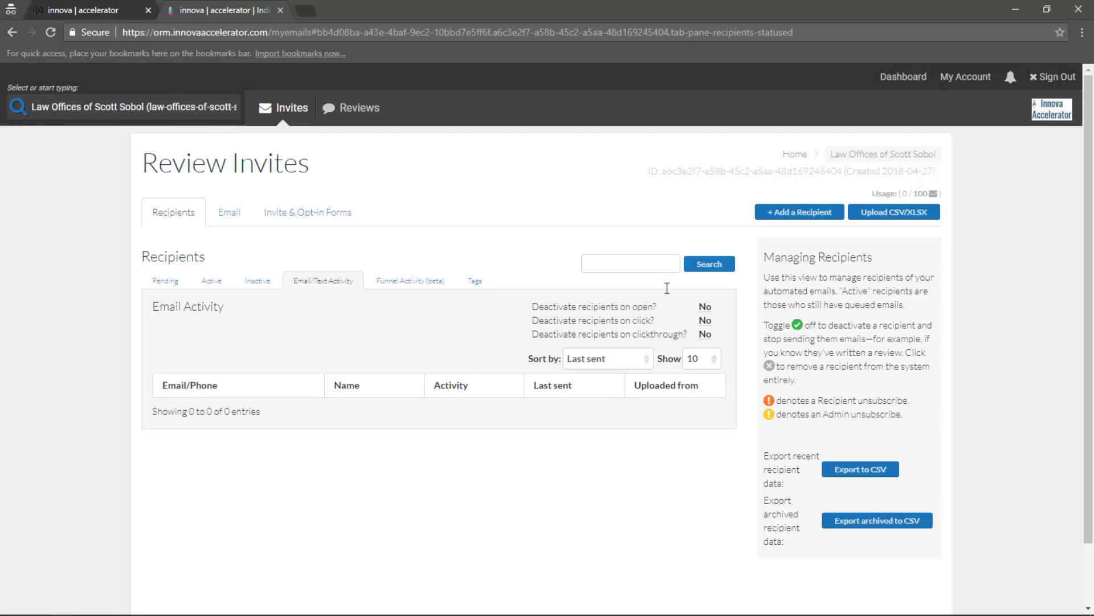
left_click_drag(873, 194, 943, 199)
left_click(878, 197)
Step: Review the Funnel Activity (beta) and Tags views of the recipients, and return to the Pending list
left_click(411, 280)
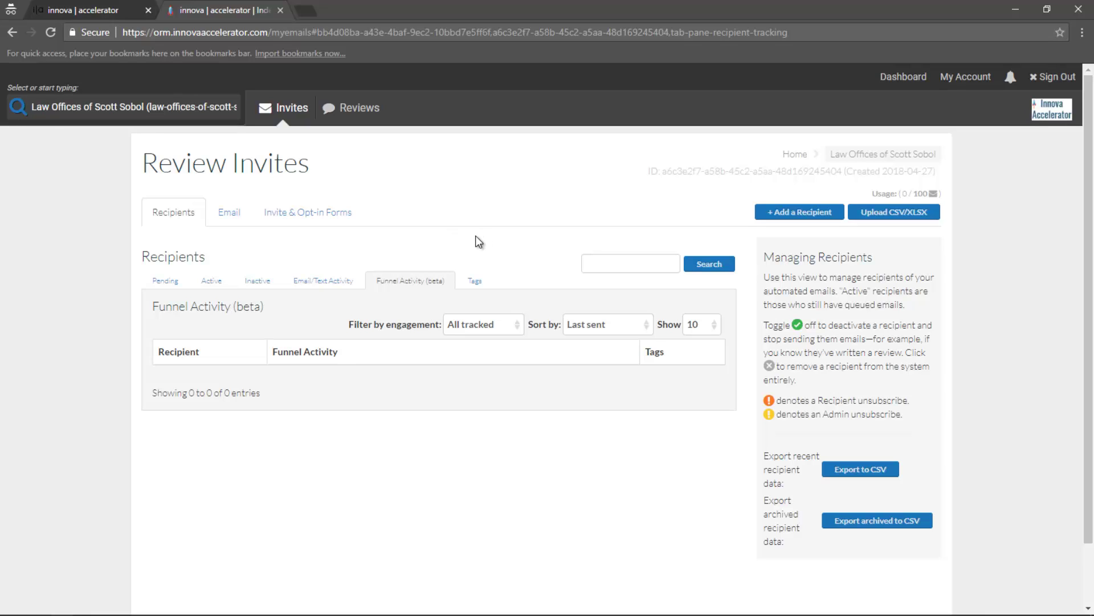
left_click(476, 281)
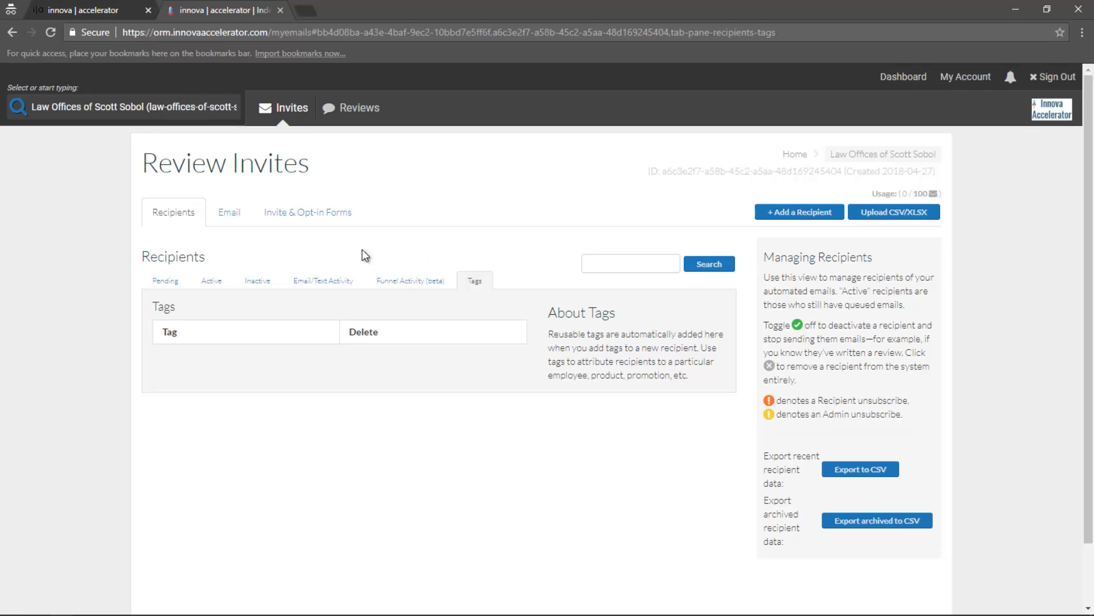
left_click(160, 283)
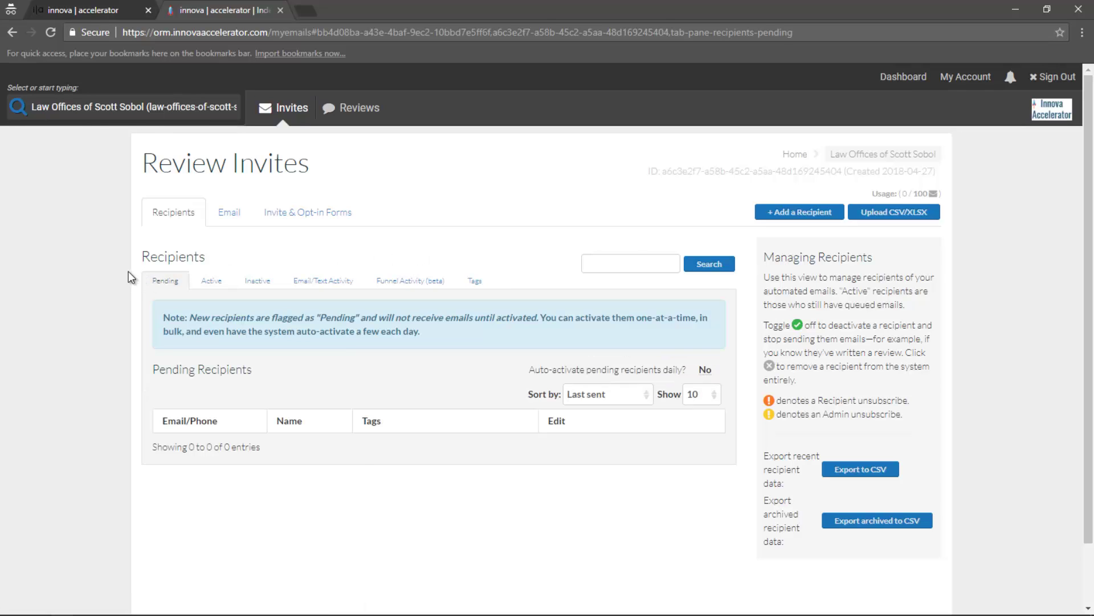